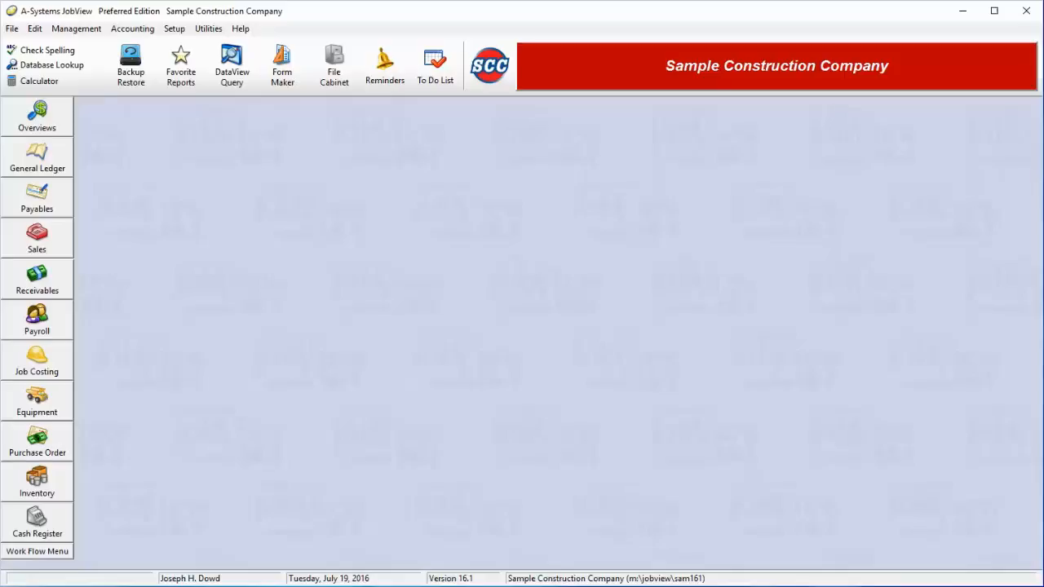
Open the General Ledger's Fixed Assets list and select the CAT-1 Caterpillar D-9 asset.
left_click(929, 436)
left_click(62, 163)
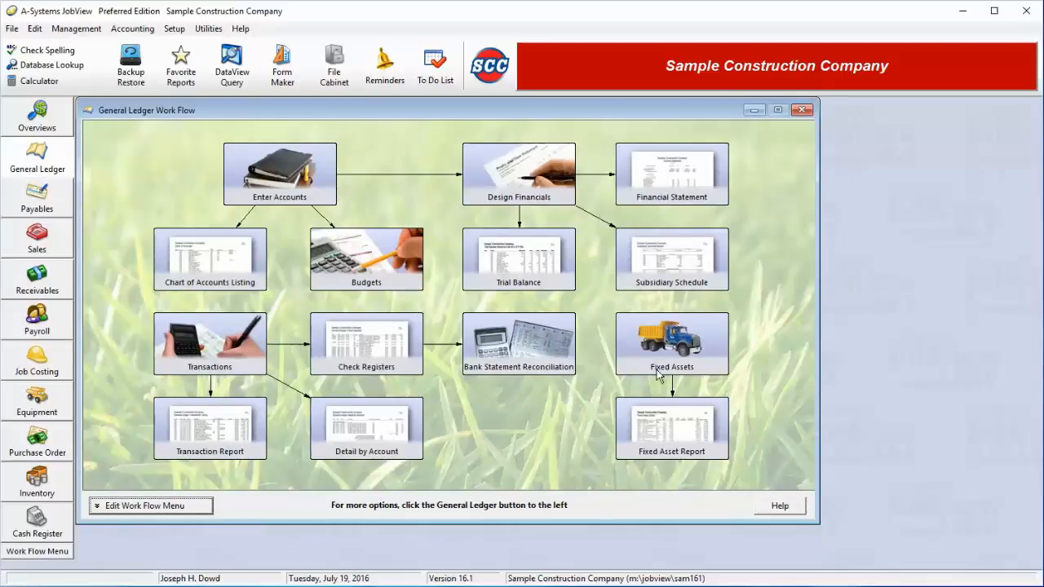
left_click(721, 346)
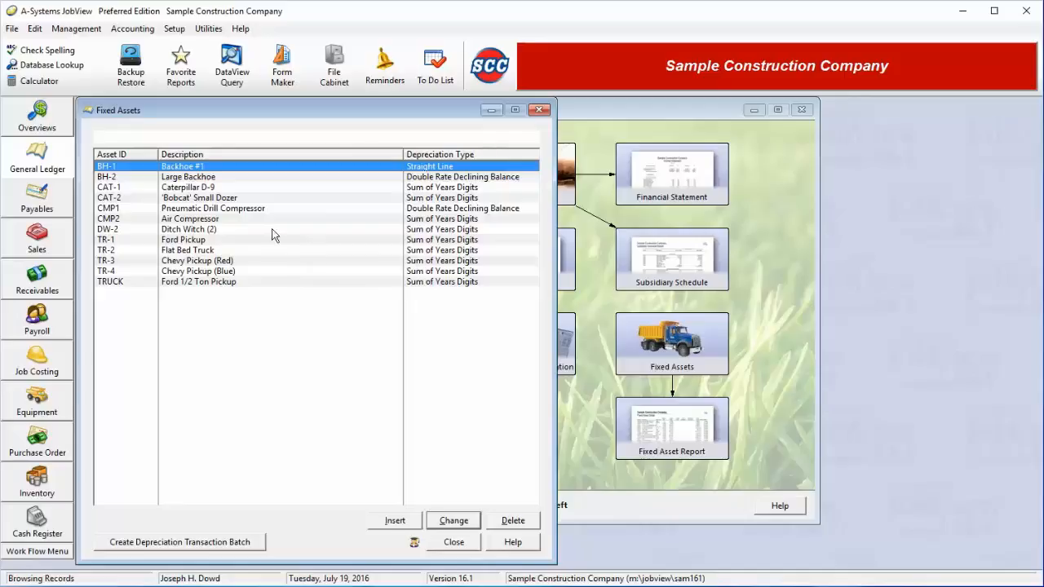
left_click(229, 188)
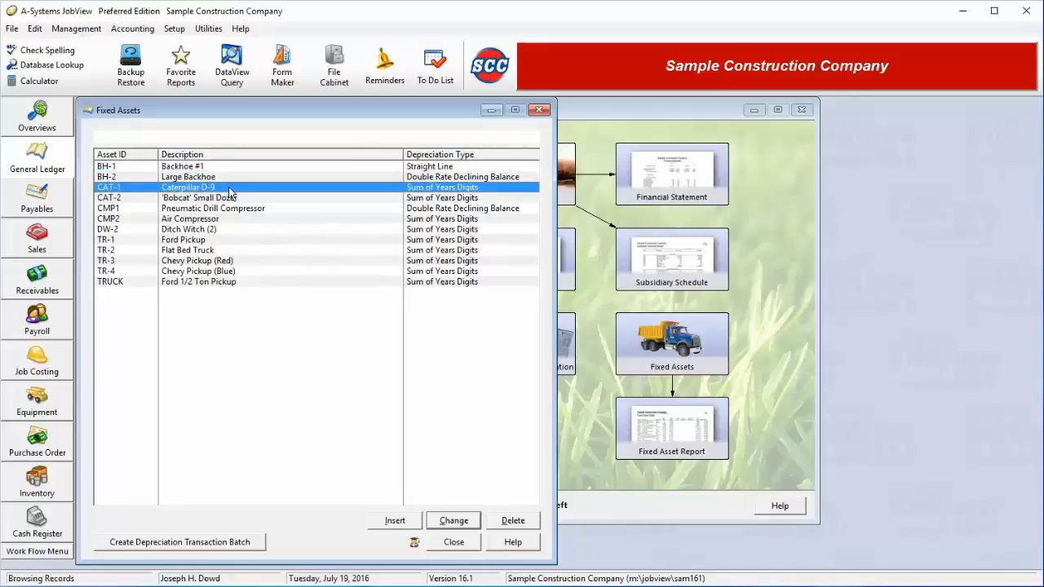
Open the CAT-1 record's Fixed Asset Info and enter purchase date 6/7/08 and value 32,000.00.
double_click(229, 192)
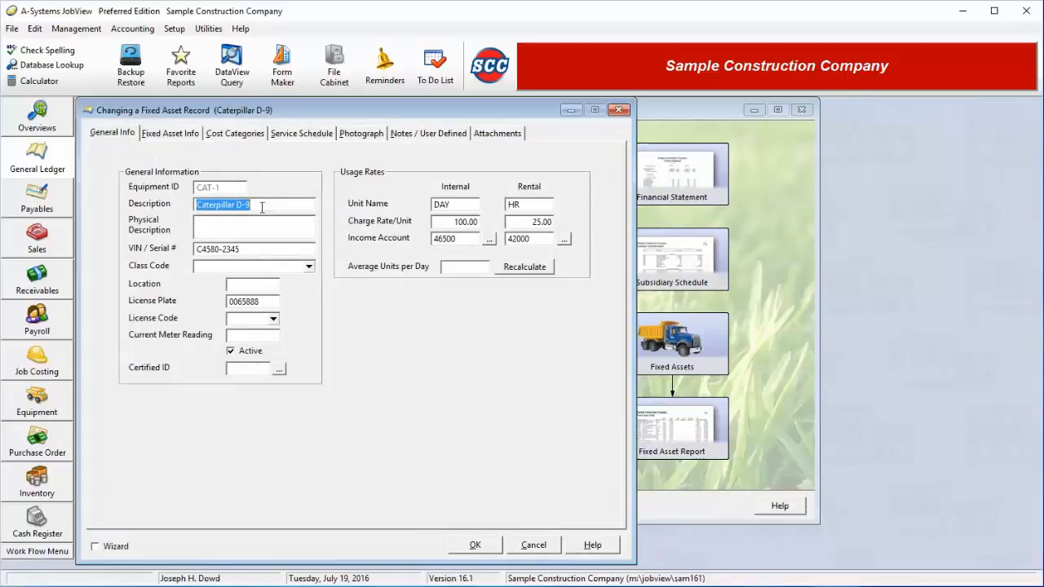
left_click_drag(262, 208, 190, 203)
left_click(188, 134)
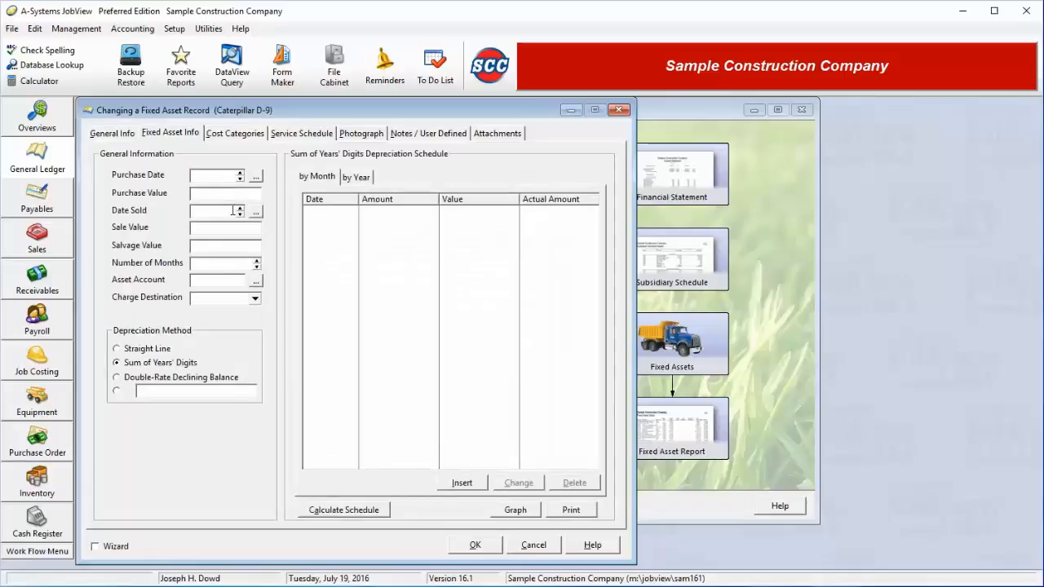
type("6/7/08")
key("Tab")
type("32000")
key("Tab")
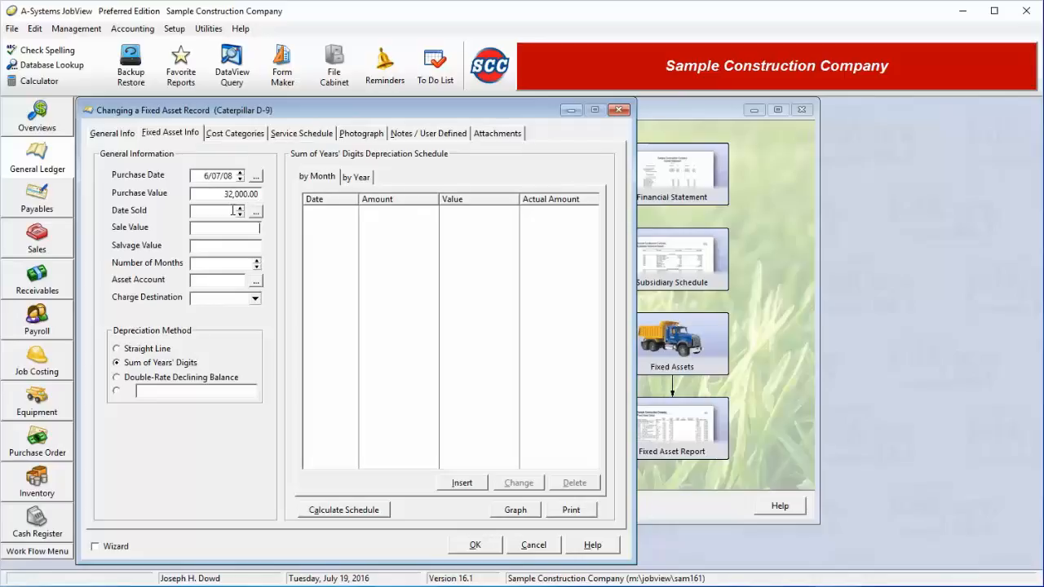
Set the salvage value to 1,500.00 and the life to 144 months.
type("180")
key("BackSpace")
key("BackSpace")
key("BackSpace")
type("1800")
key("Tab")
type("144")
left_click_drag(233, 248, 238, 249)
type("5")
key("Tab")
Set the asset account to 16110 Construction Equipment.
left_click(256, 281)
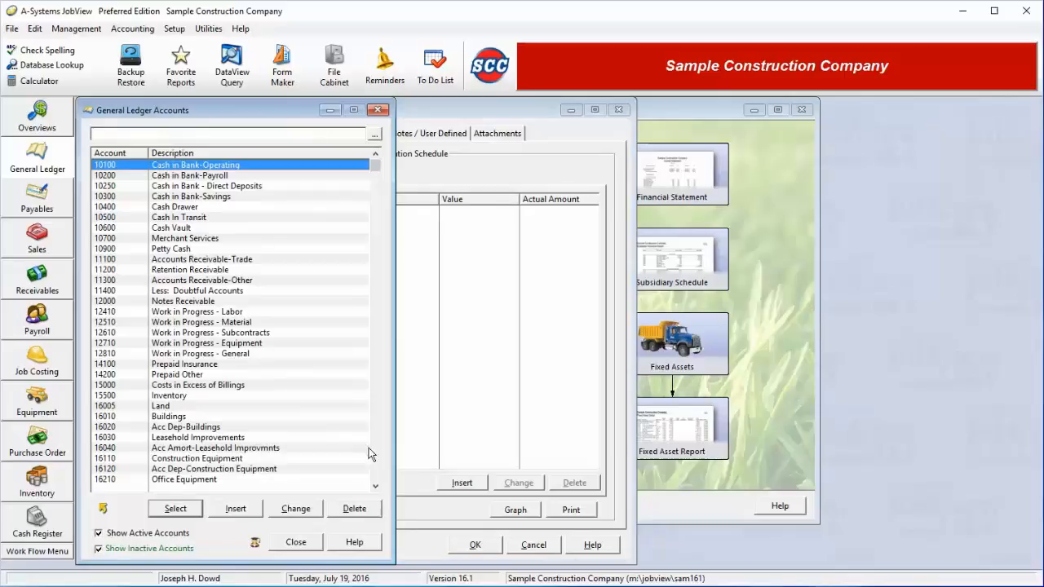
left_click(213, 459)
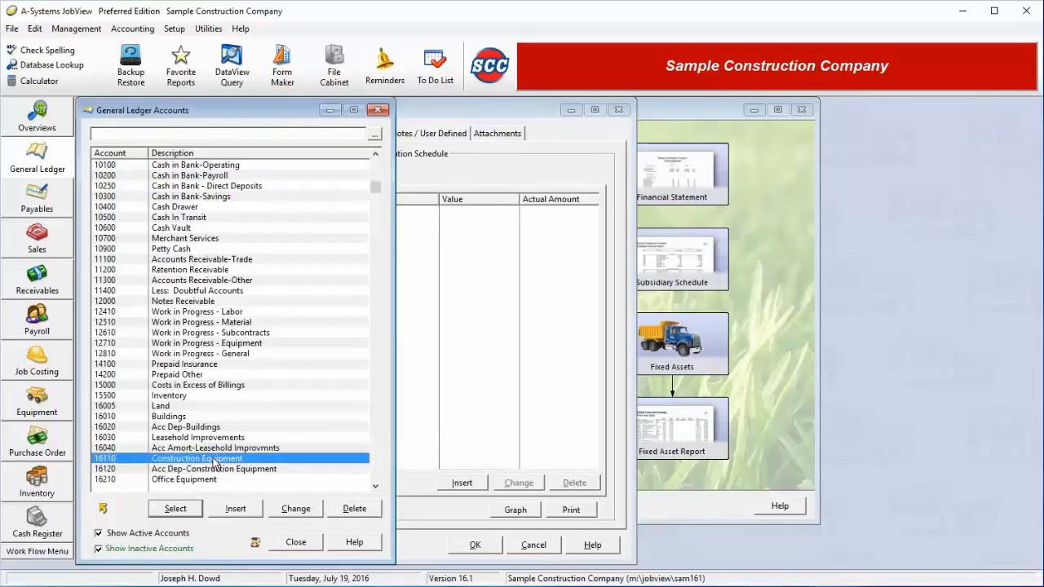
left_click(176, 509)
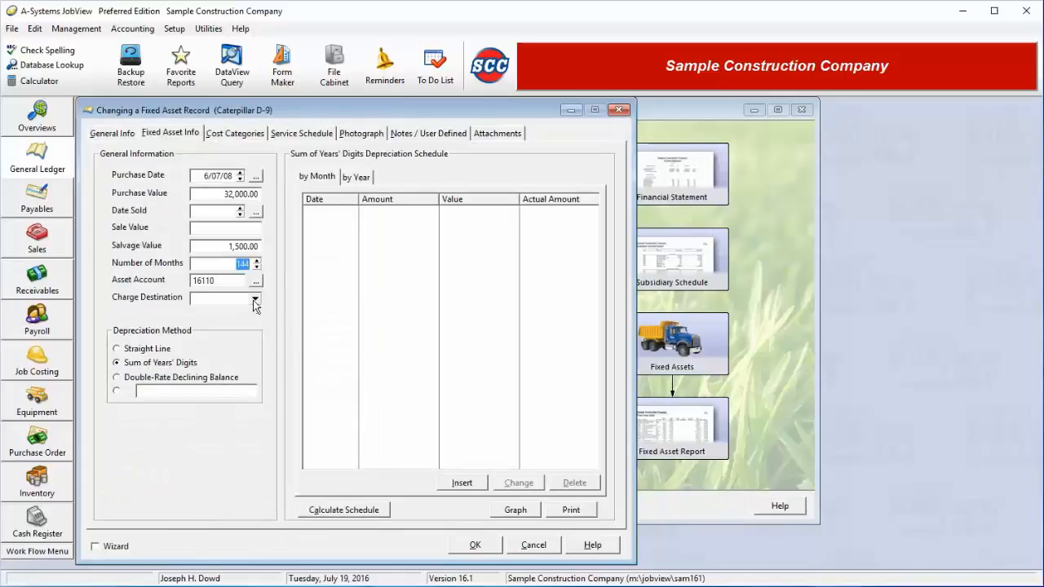
Charge depreciation to G/L account 56440 Dep-Field Vehicles.
left_click(255, 299)
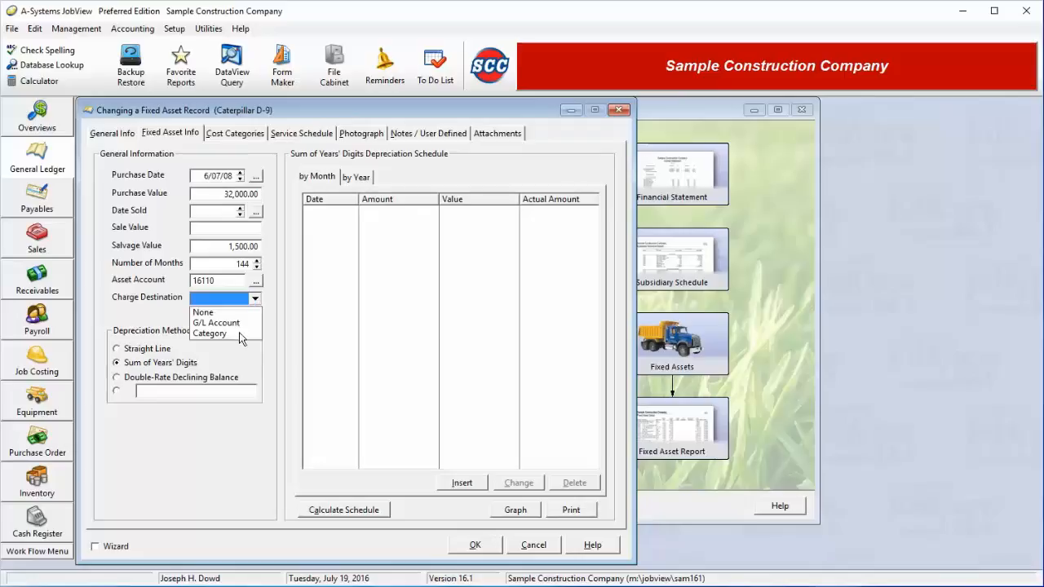
left_click(239, 334)
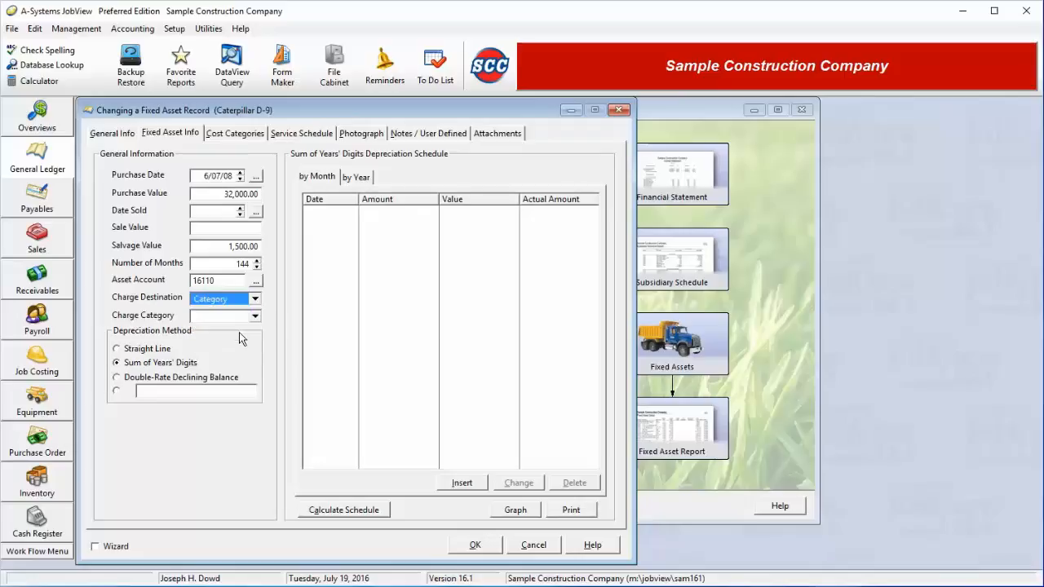
left_click(254, 316)
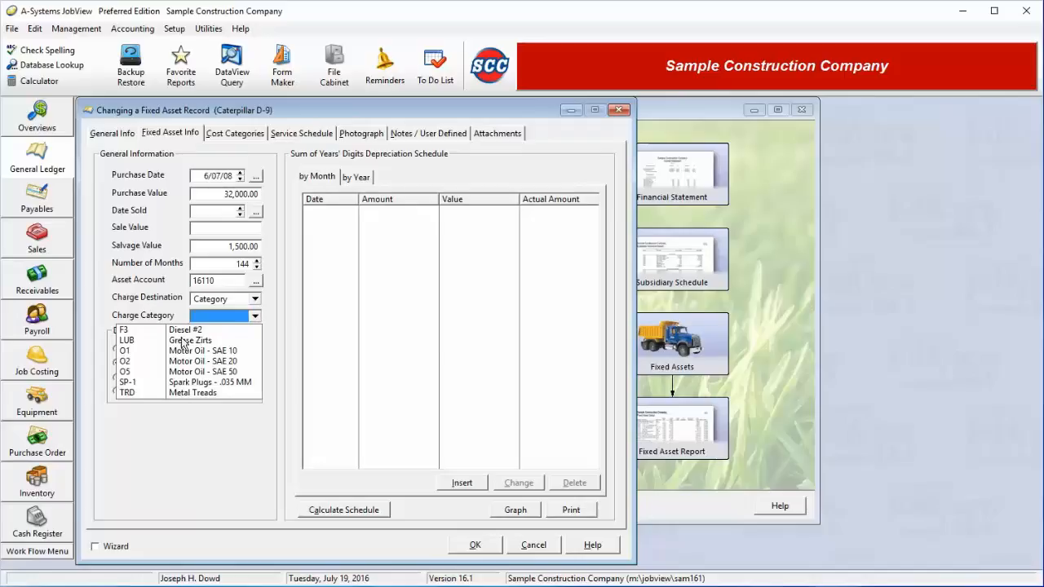
left_click(258, 318)
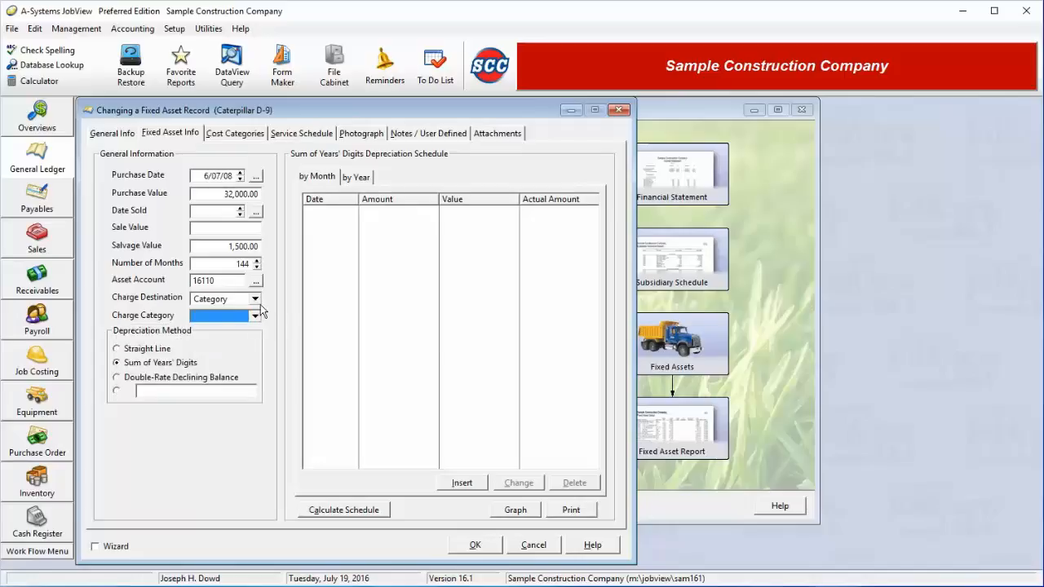
left_click(255, 299)
left_click(239, 324)
left_click(257, 317)
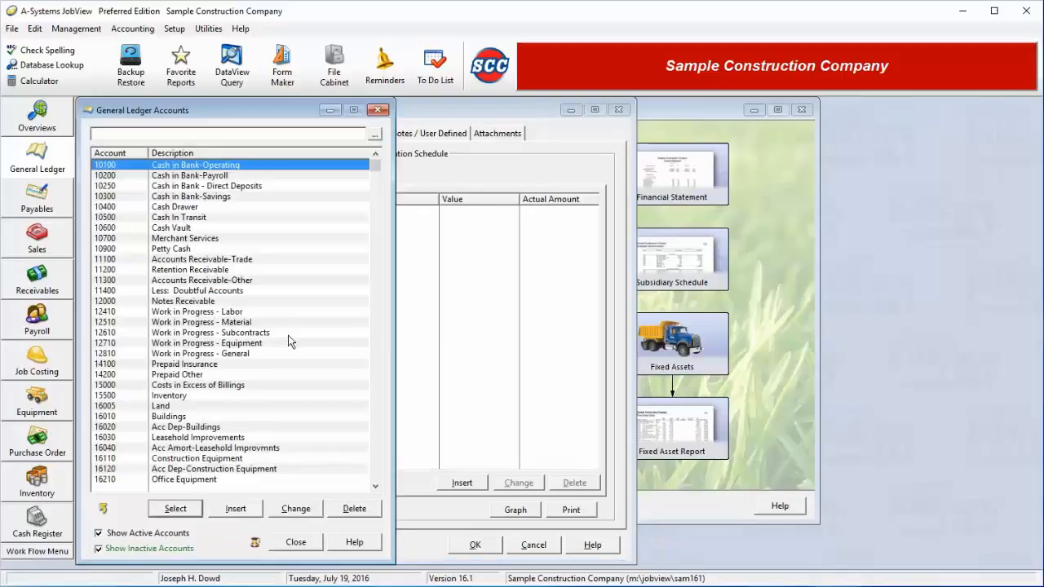
left_click_drag(375, 166, 376, 476)
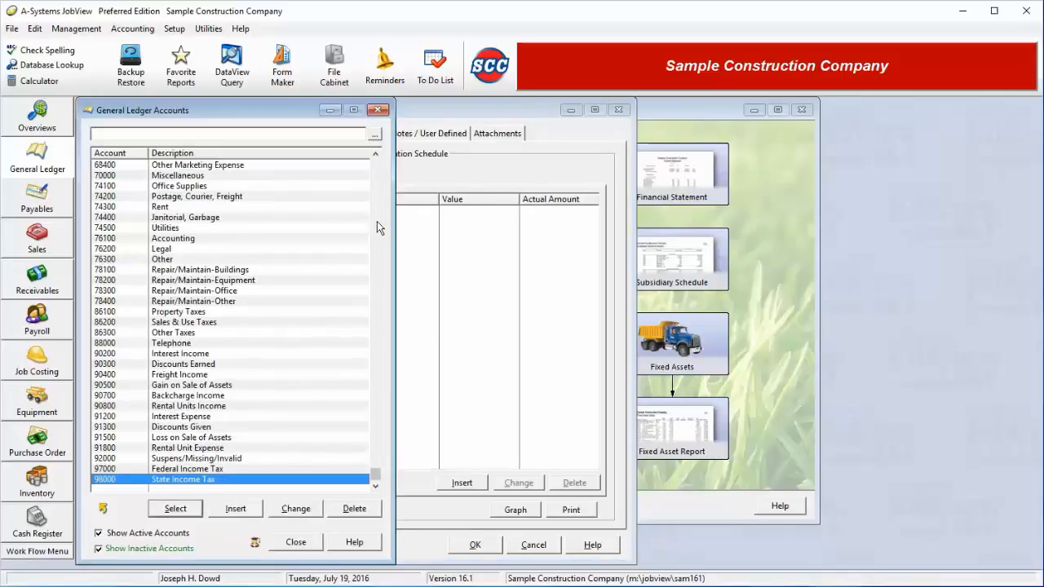
left_click(378, 228)
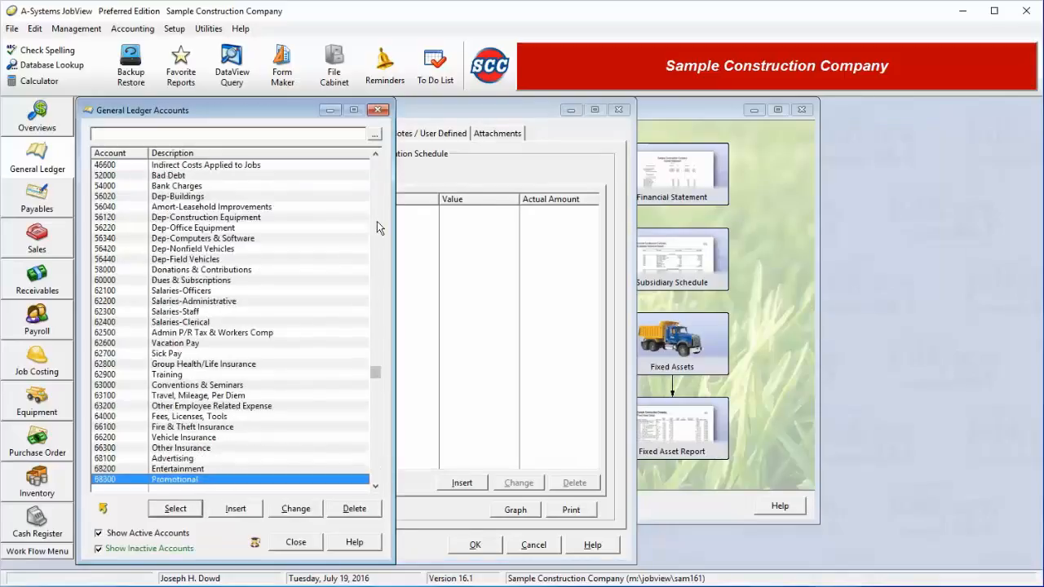
double_click(193, 260)
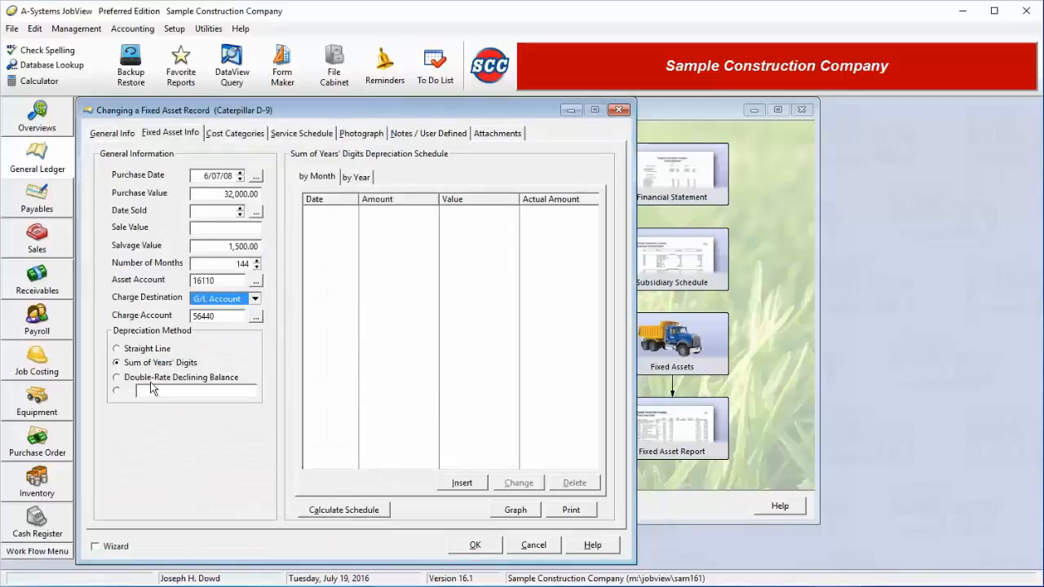
Calculate the Caterpillar D-9's depreciation schedule and review it from last month to first.
left_click(332, 512)
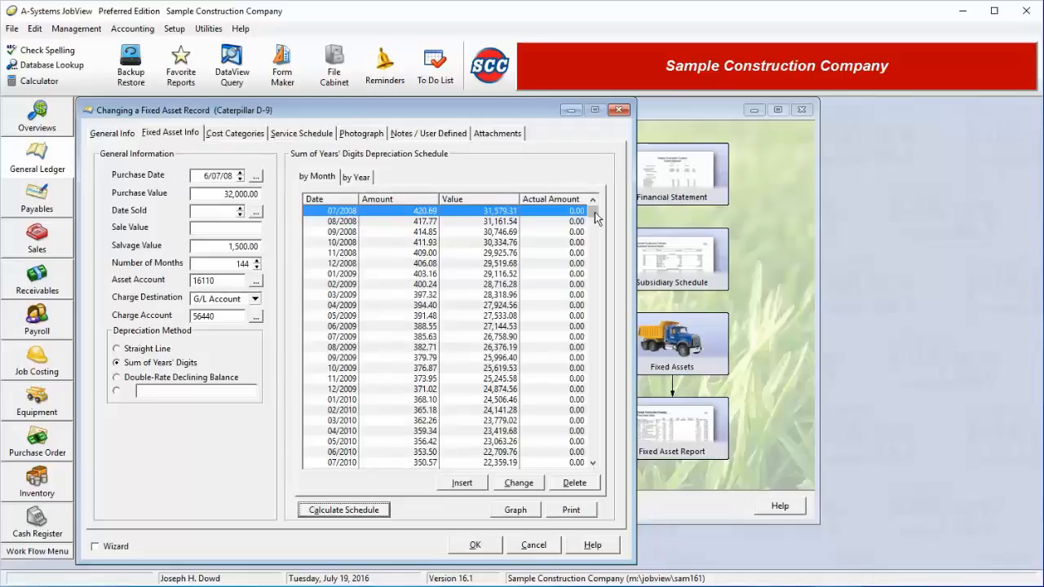
key("End")
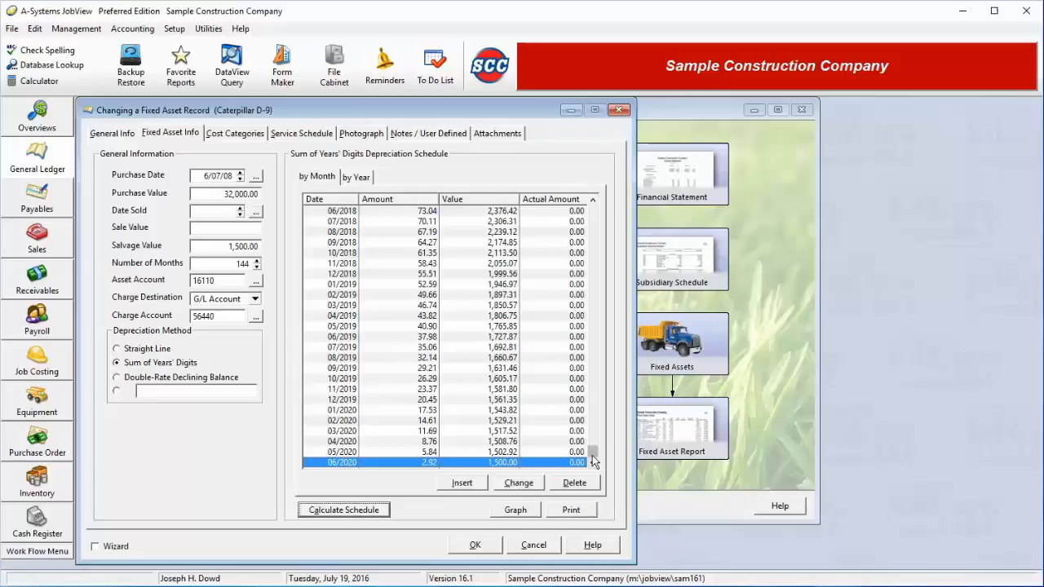
key("Home")
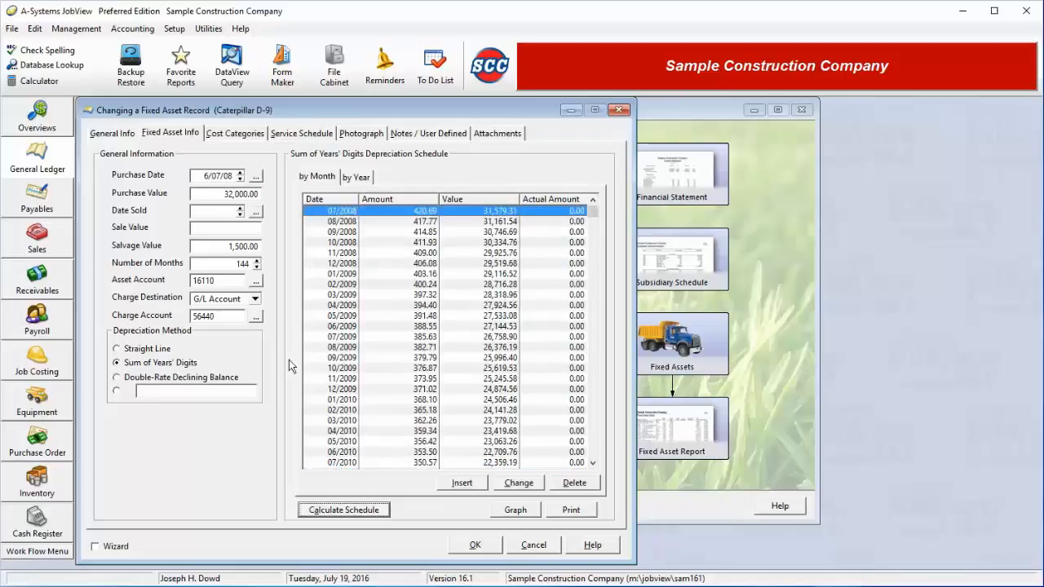
Recalculate as Straight Line (211.81 monthly), then back to Sum of Years' Digits.
left_click(140, 351)
left_click(140, 350)
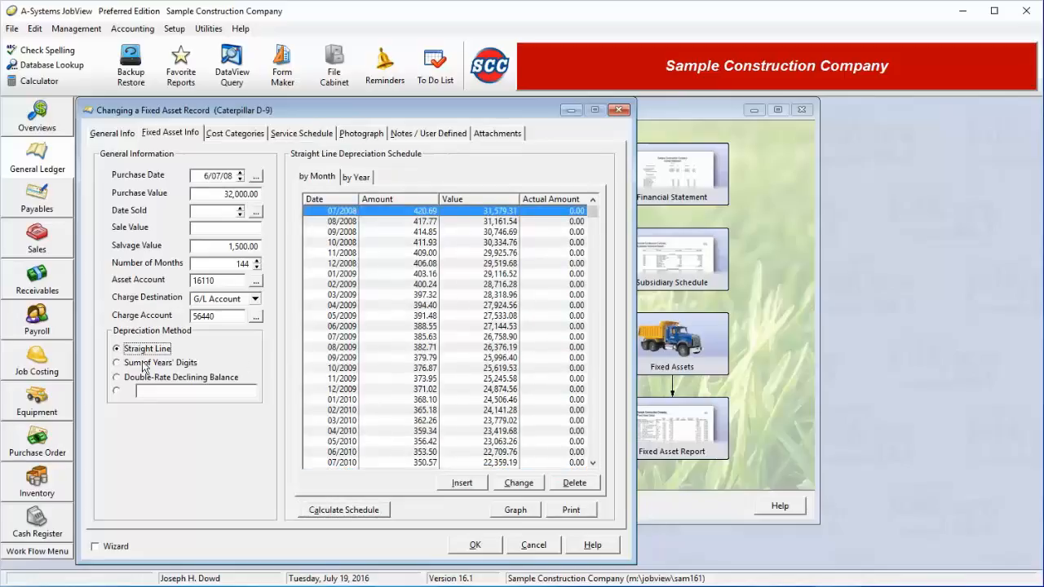
left_click(145, 377)
left_click(148, 363)
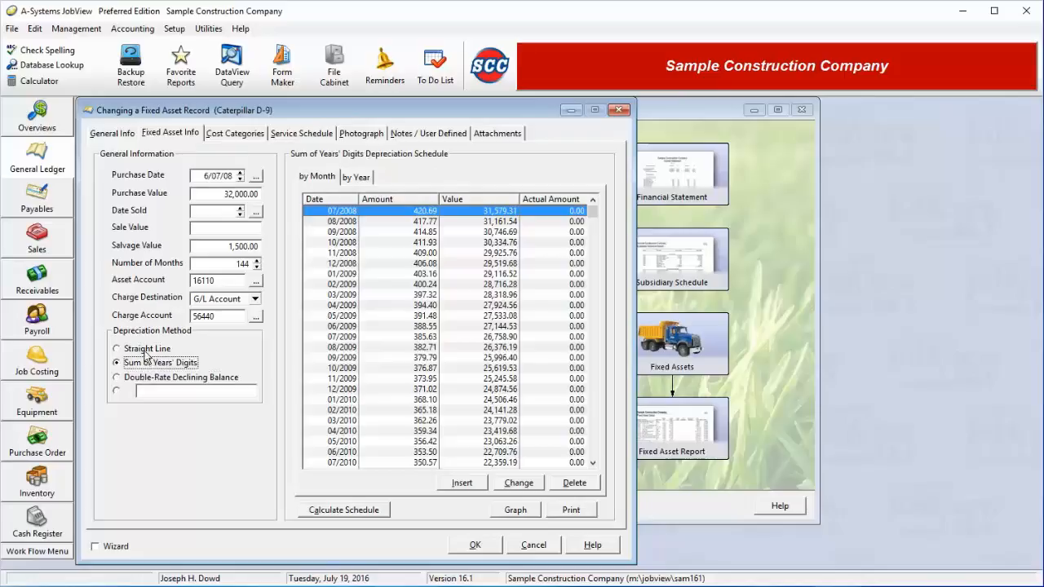
left_click(147, 350)
left_click(353, 517)
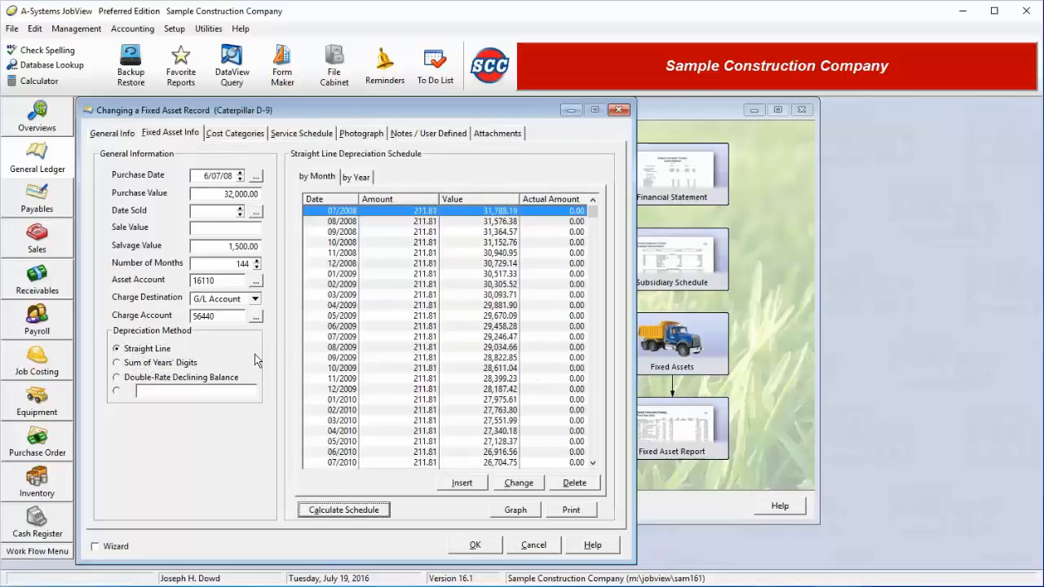
left_click(169, 364)
left_click(340, 511)
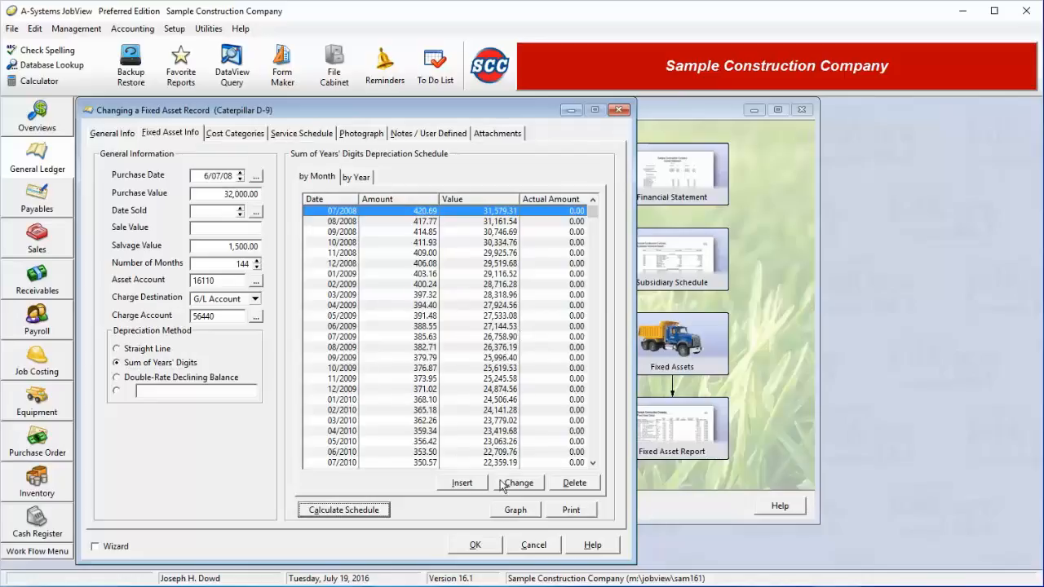
left_click(507, 511)
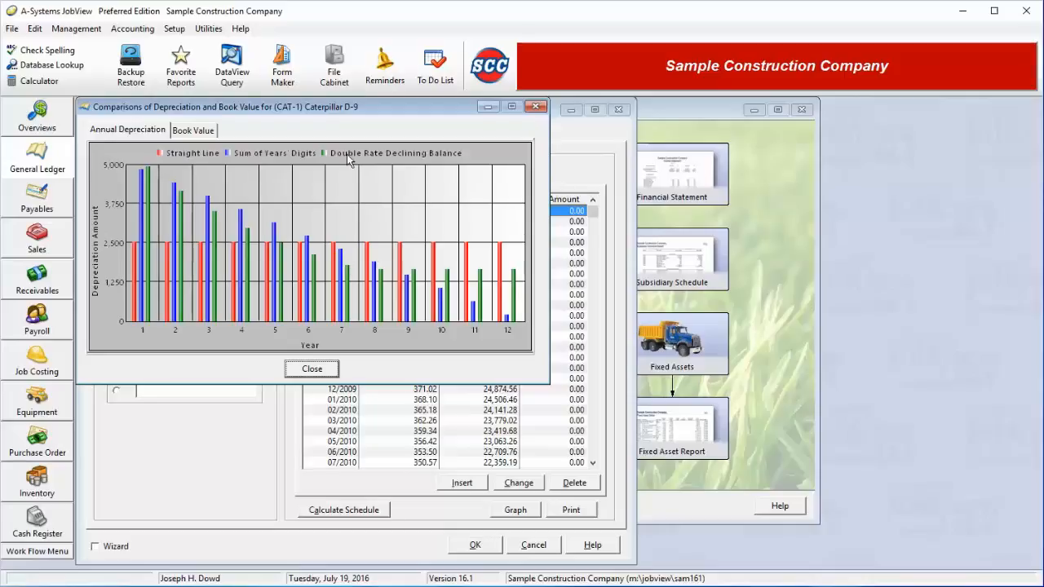
left_click(194, 131)
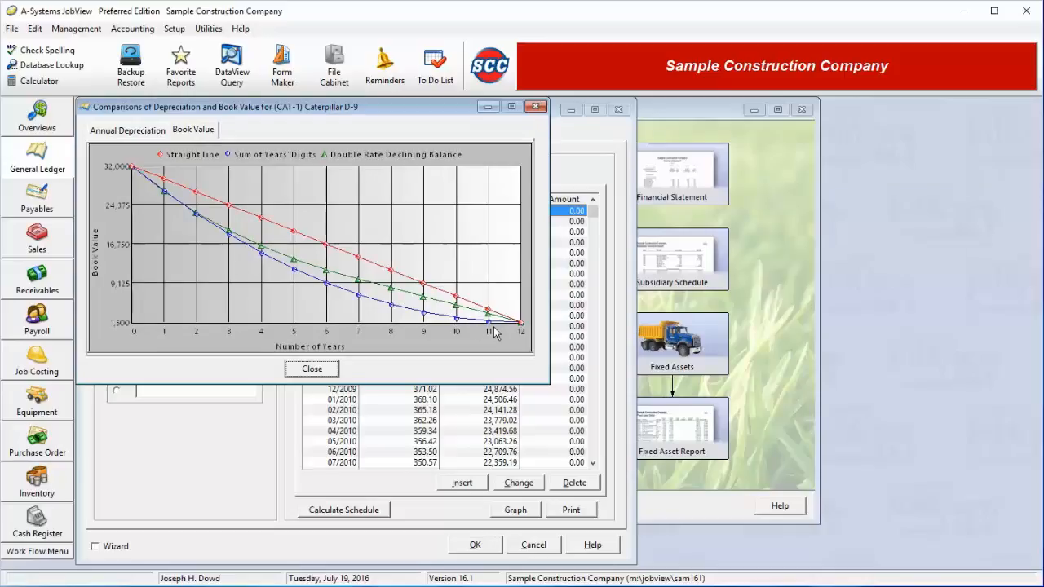
left_click(315, 371)
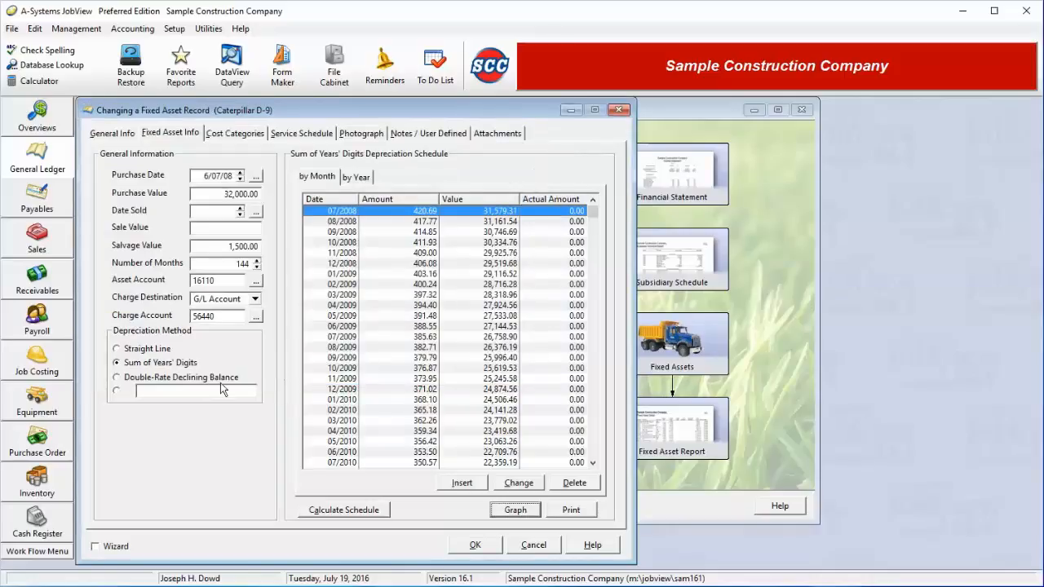
Switch CAT-1 to Double-Rate Declining Balance, recalculate the schedule, and save the record.
left_click(151, 379)
left_click(343, 514)
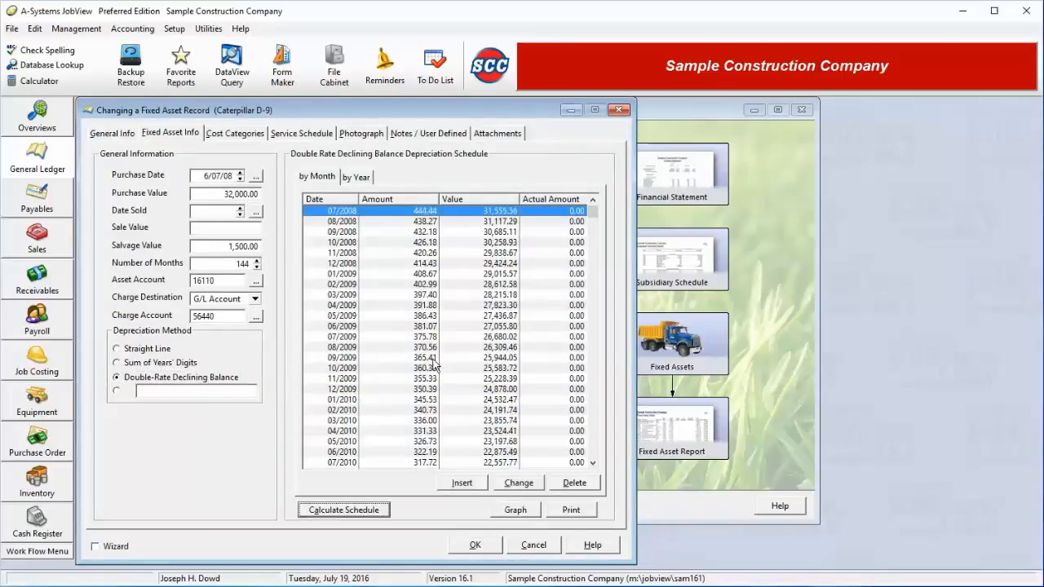
left_click(478, 546)
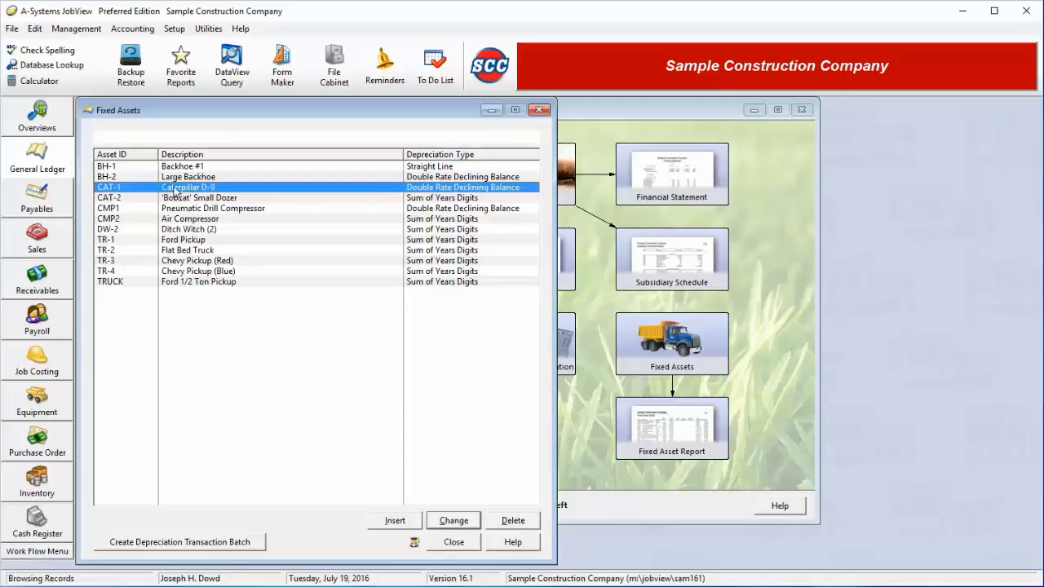
Generate the 07/2016 depreciation batch 2, Depreciation Entries, totalling 1,082.39.
left_click(210, 547)
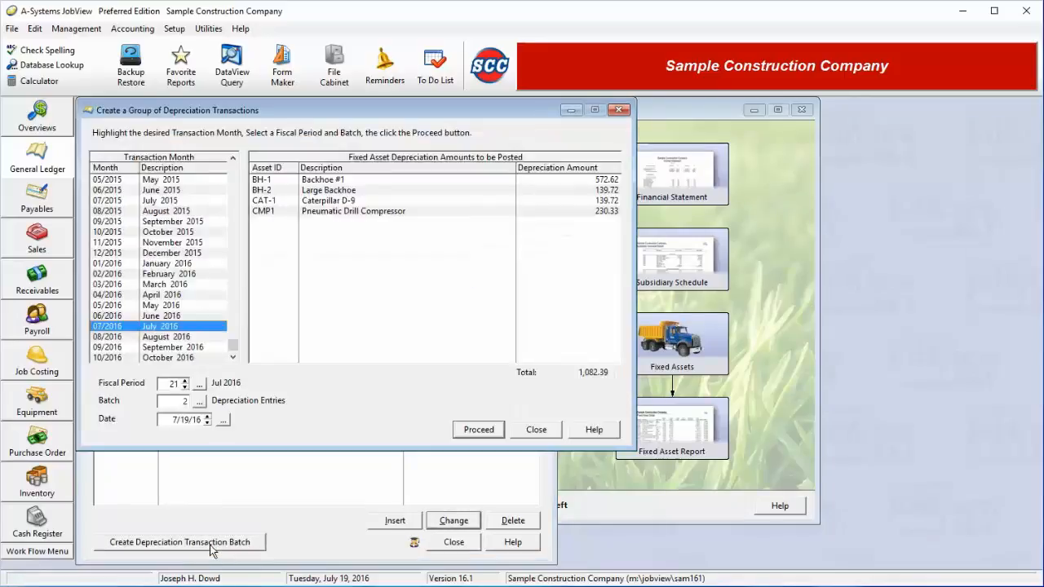
left_click(357, 183)
left_click(359, 192)
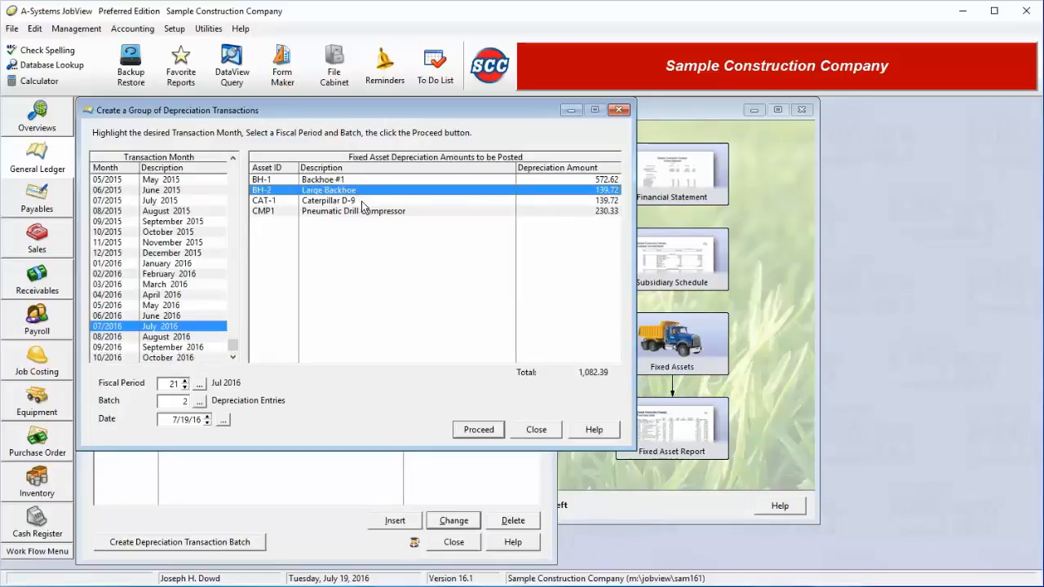
left_click(364, 202)
left_click(368, 212)
left_click(381, 180)
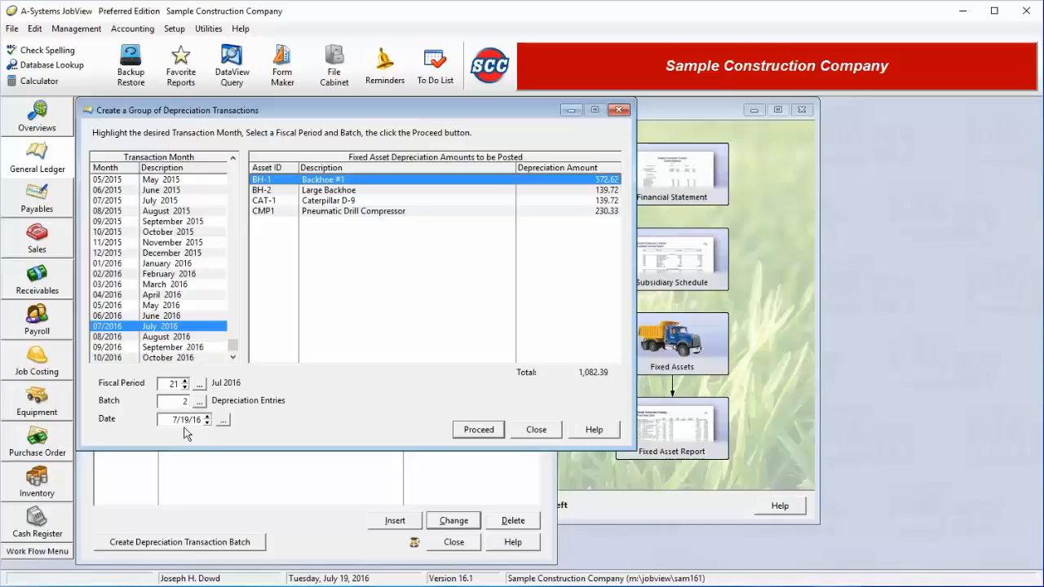
left_click(193, 401)
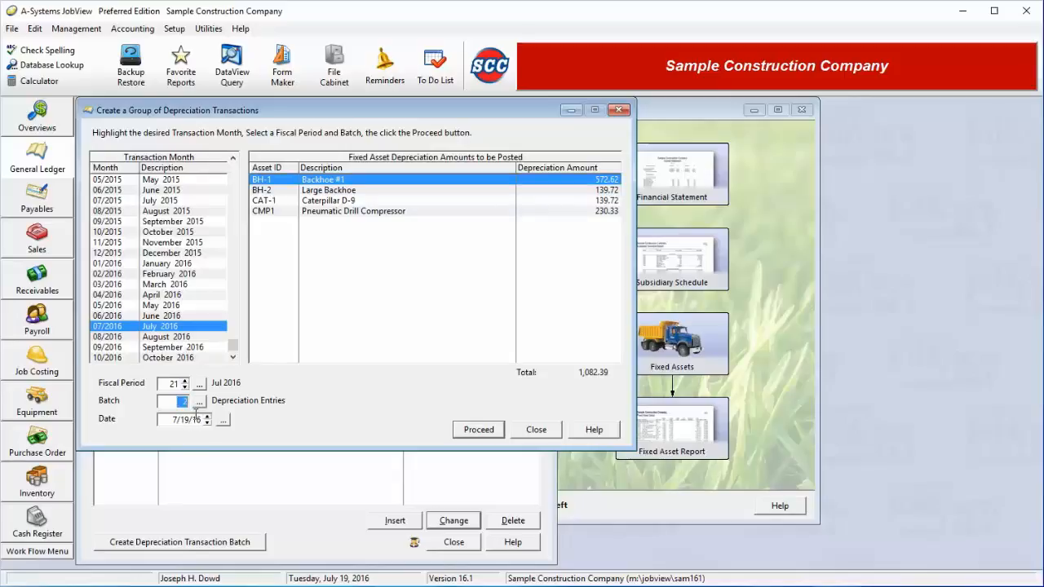
left_click(477, 430)
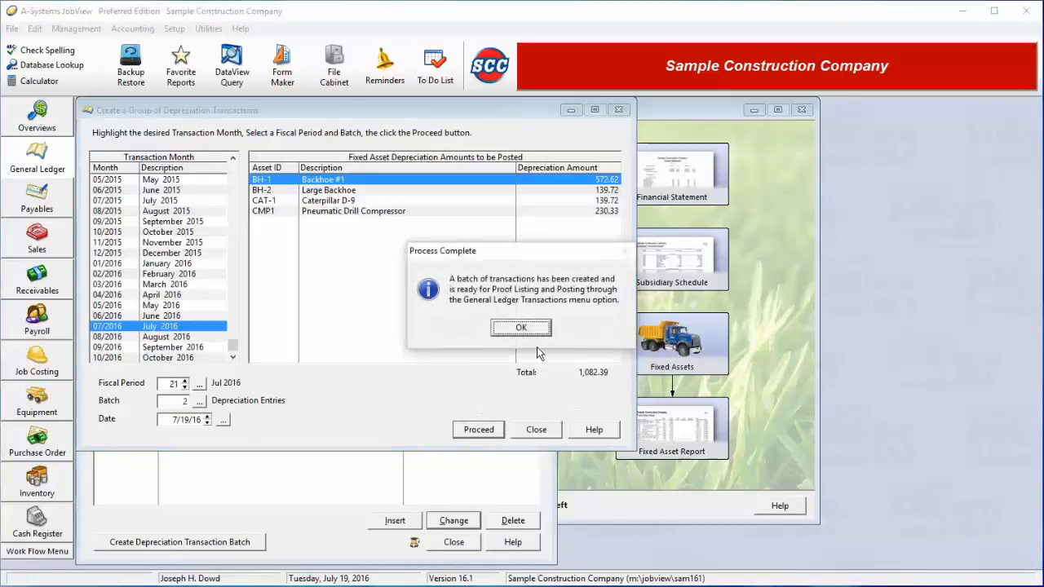
left_click(526, 326)
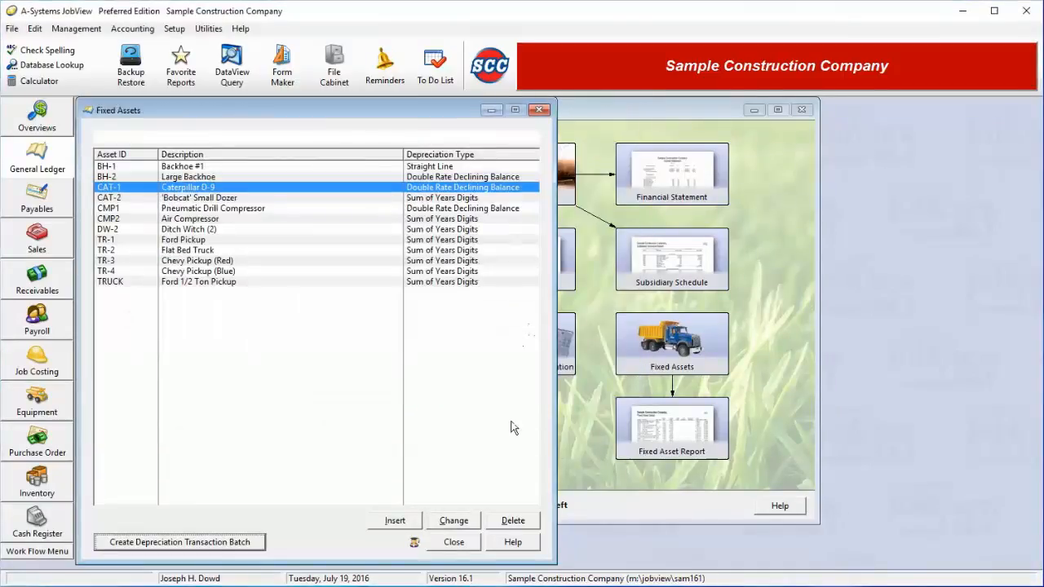
Close Fixed Assets and review the JUL16 entry in batch 2 without changes.
left_click(454, 542)
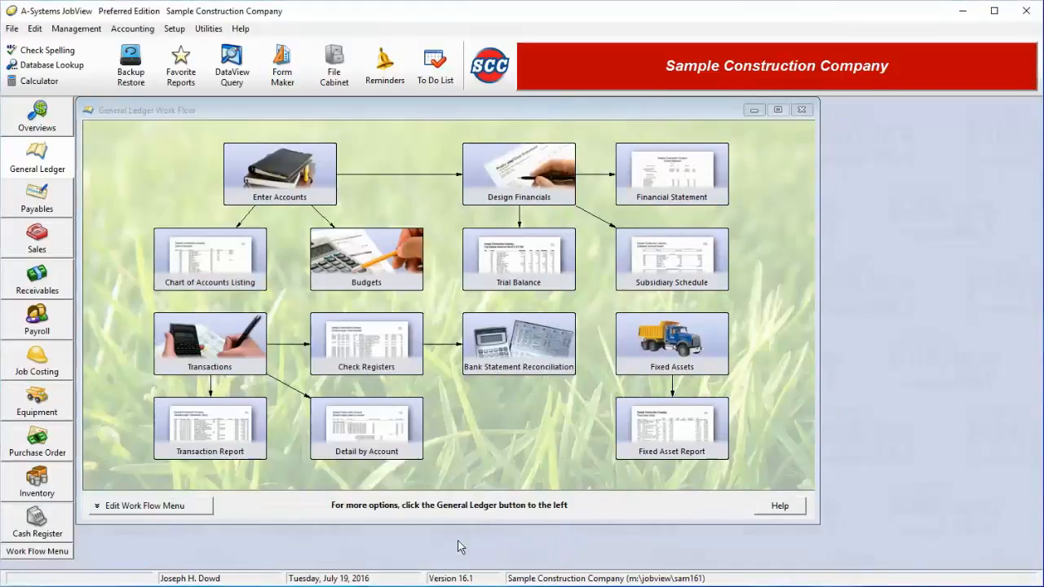
left_click(205, 356)
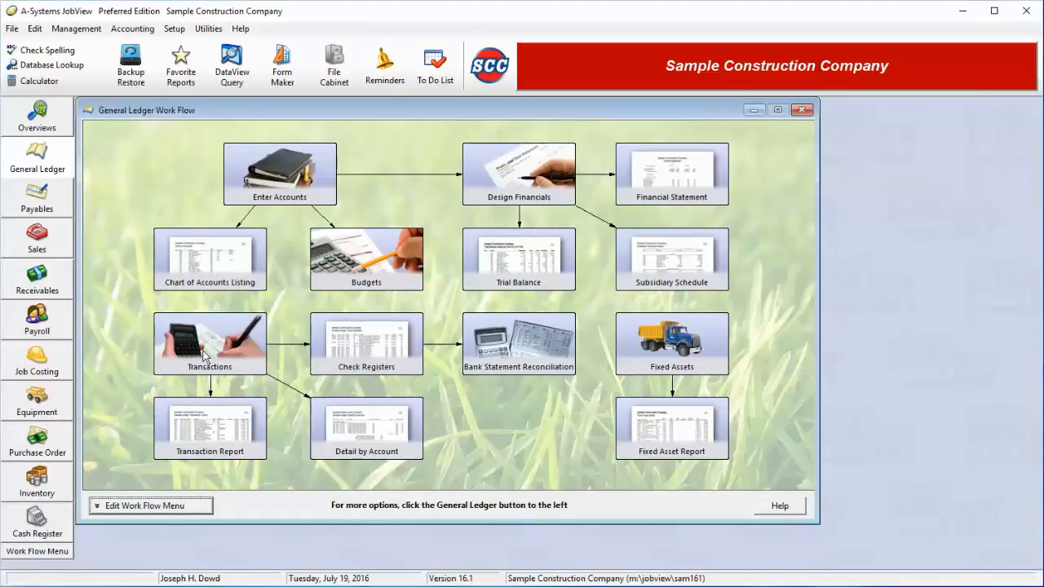
left_click(205, 357)
left_click(171, 173)
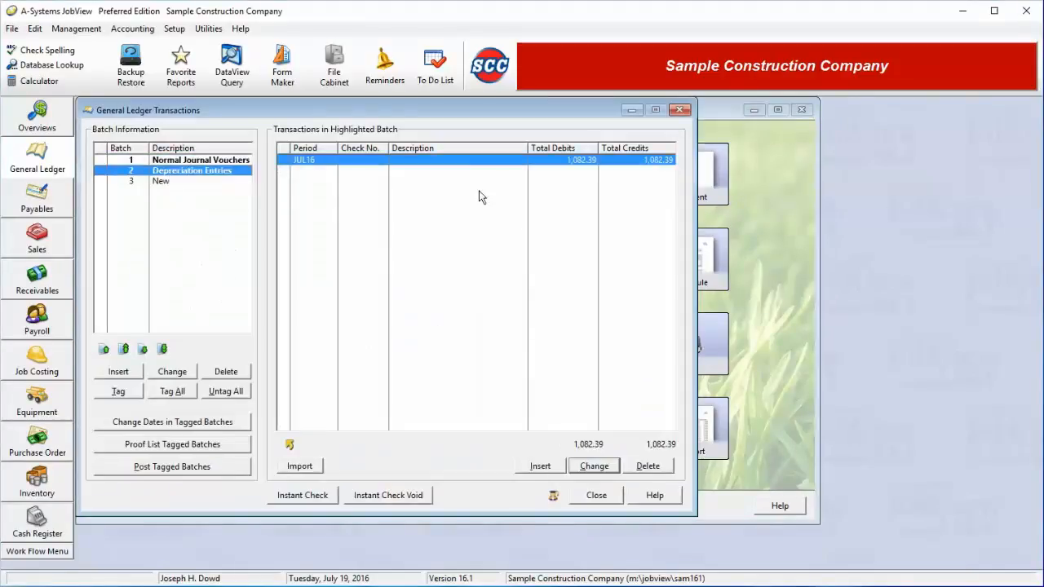
double_click(537, 160)
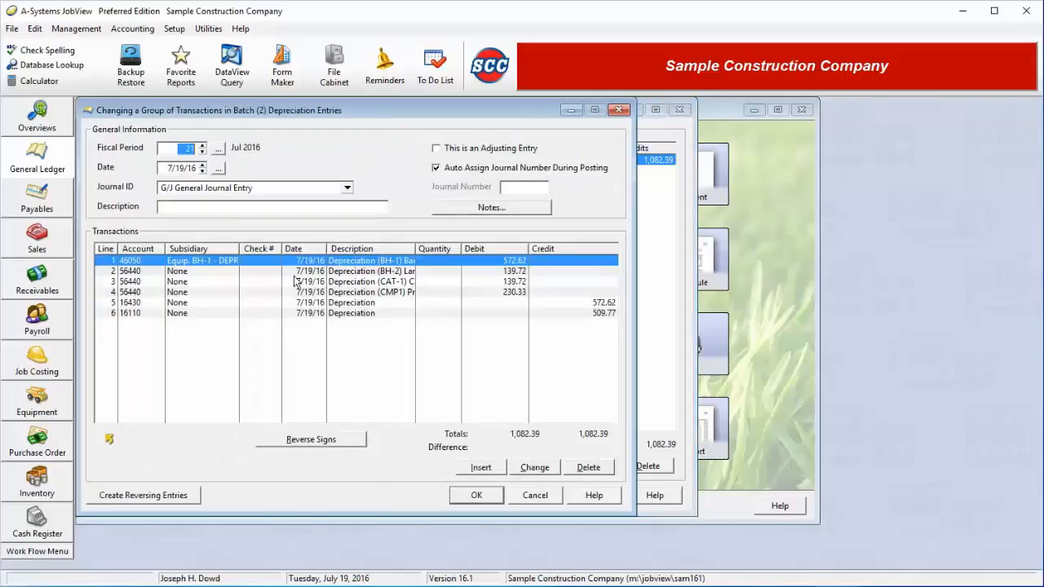
left_click(542, 499)
left_click(587, 497)
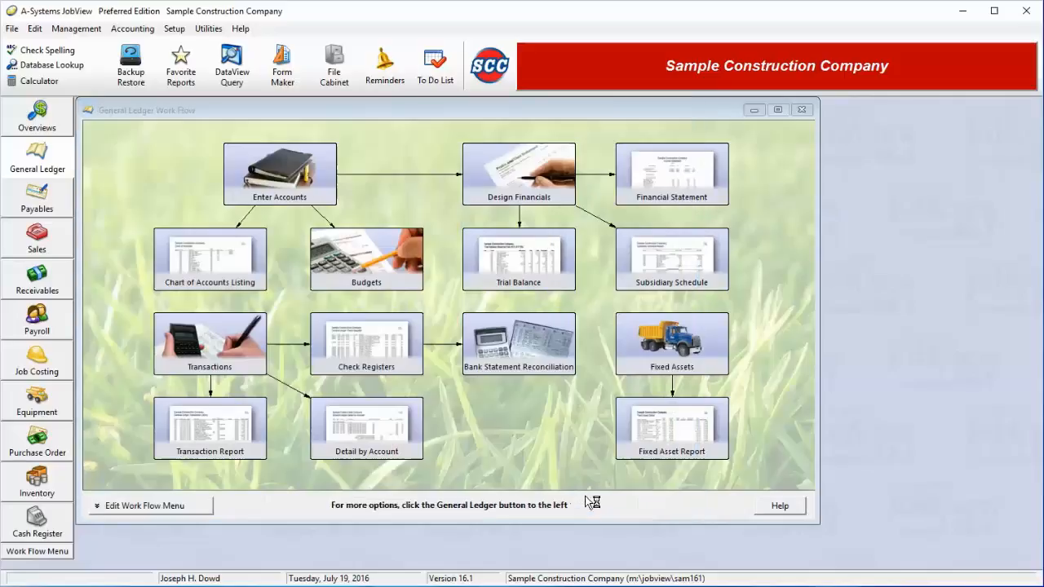